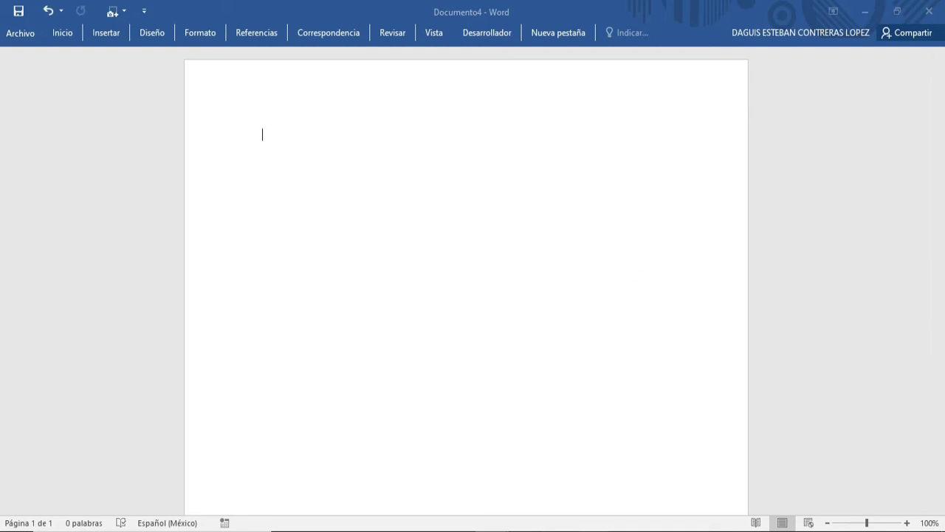
- Switch to the browser and copy the enlarged SpongeBob picture with the pineapple house from the "bob esponja" image results
click(599, 489)
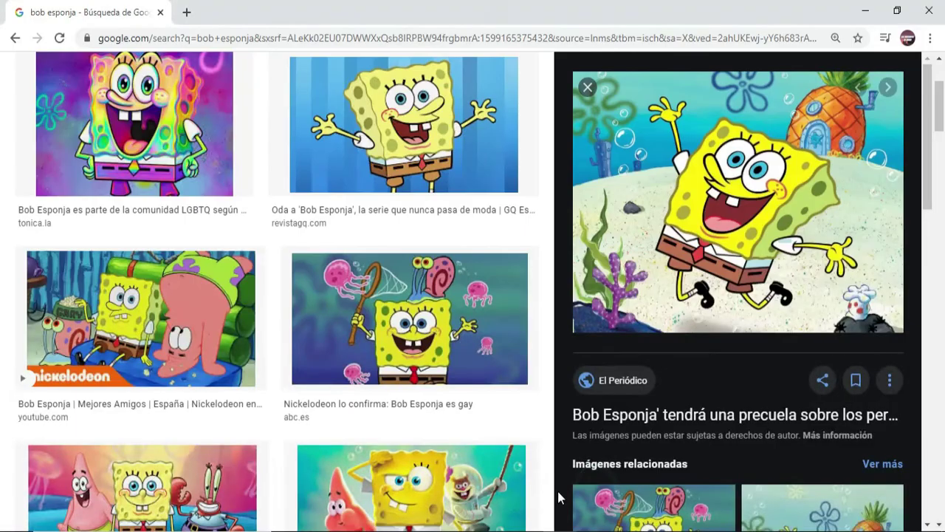
scroll(2, 104, up, 3)
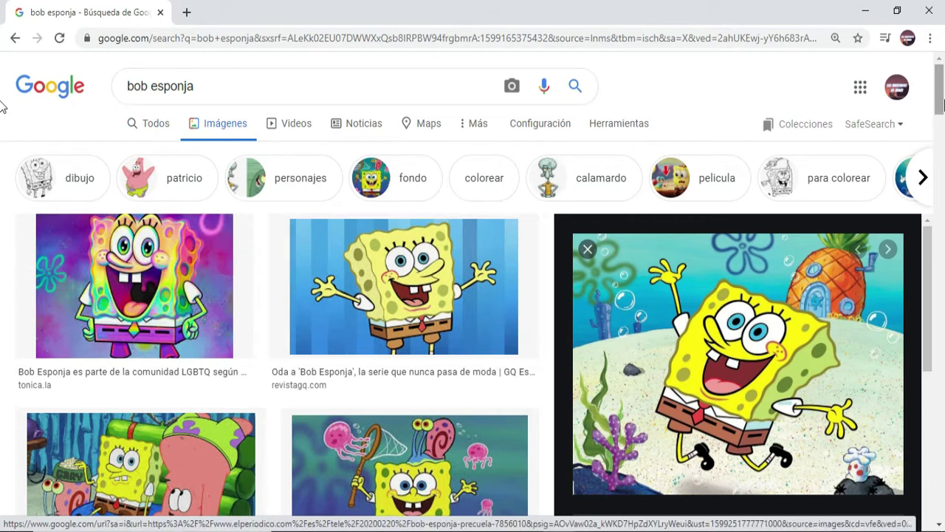
scroll(3, 104, down, 3)
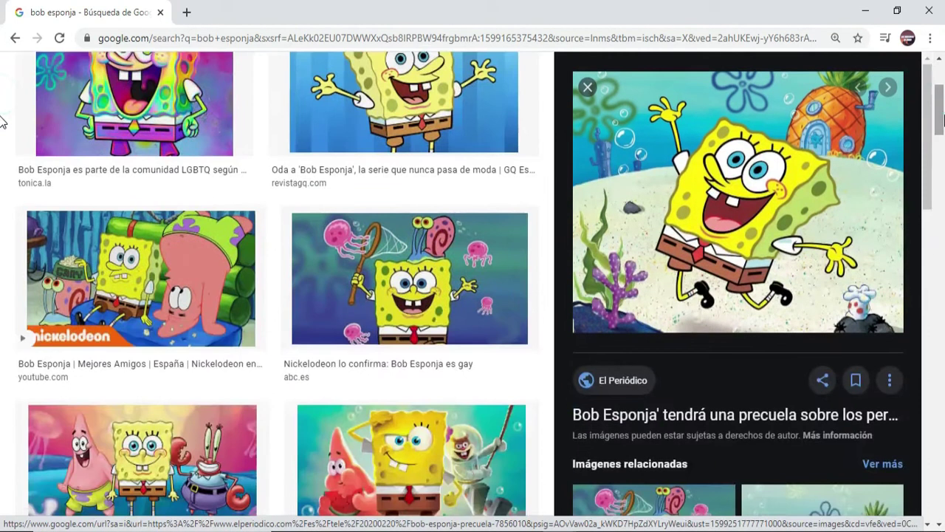
right_click(713, 192)
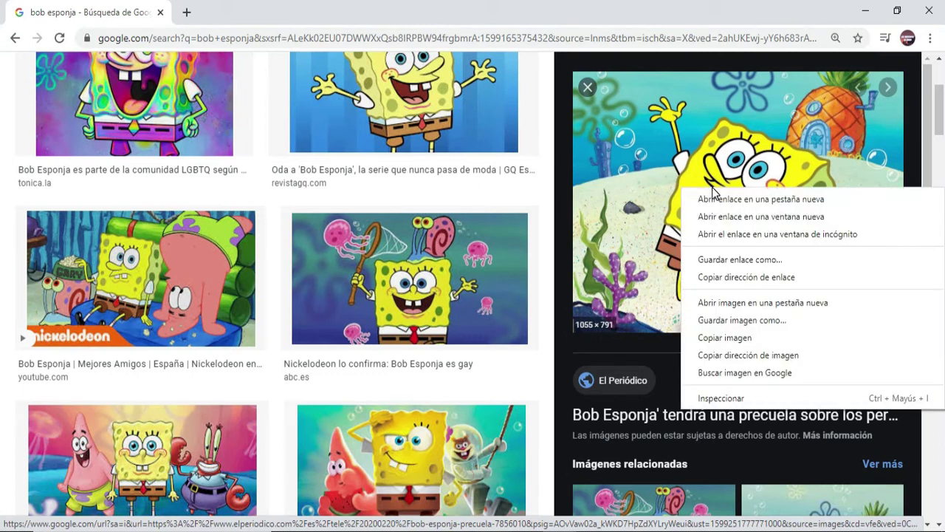
click(744, 338)
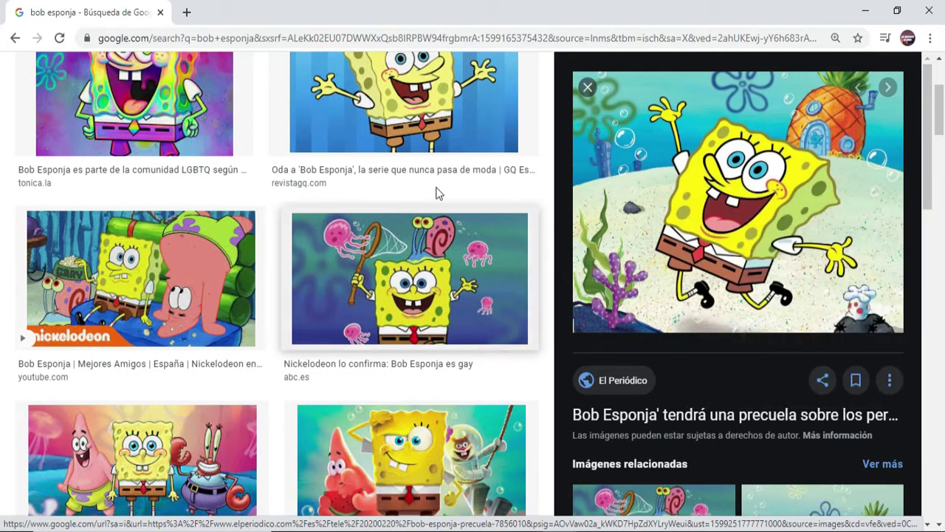
- Switch to the blank Word document Documento4 and paste the copied picture at the start of the page
mouse_move(493, 528)
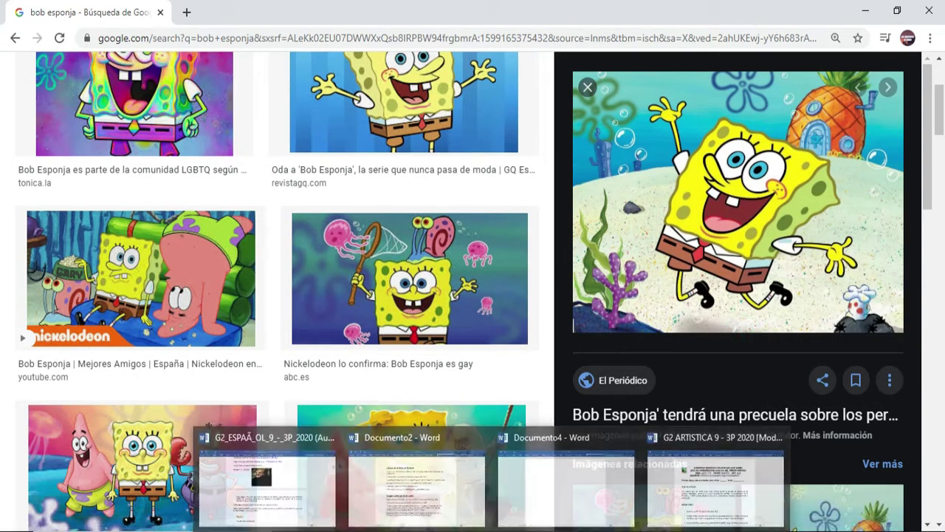
click(580, 503)
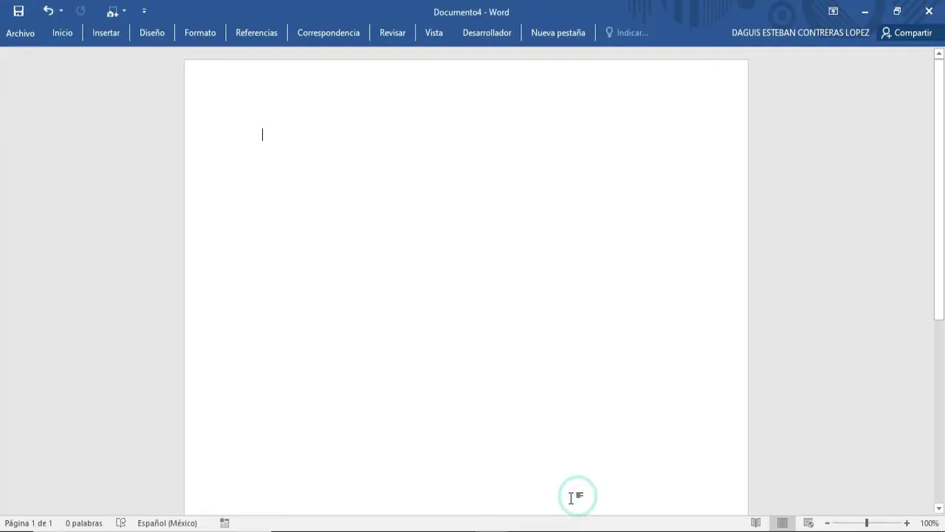
right_click(266, 140)
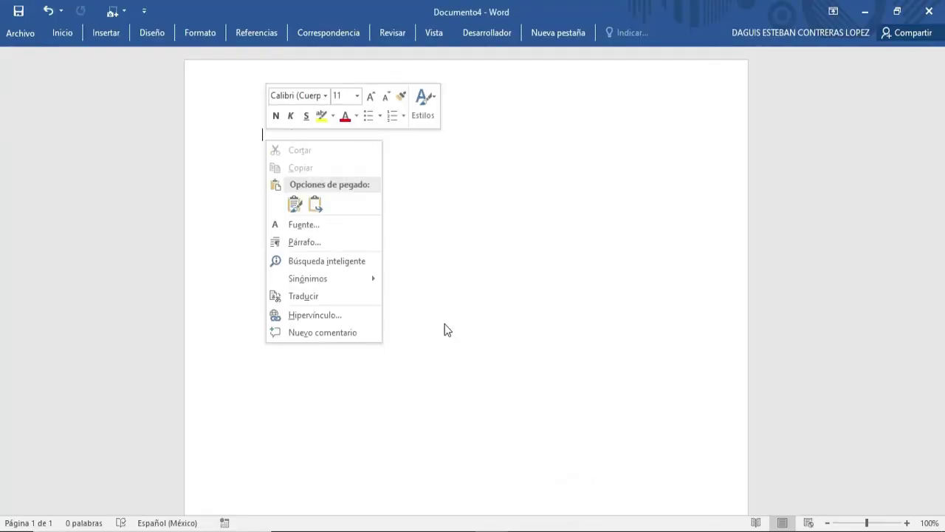
click(309, 206)
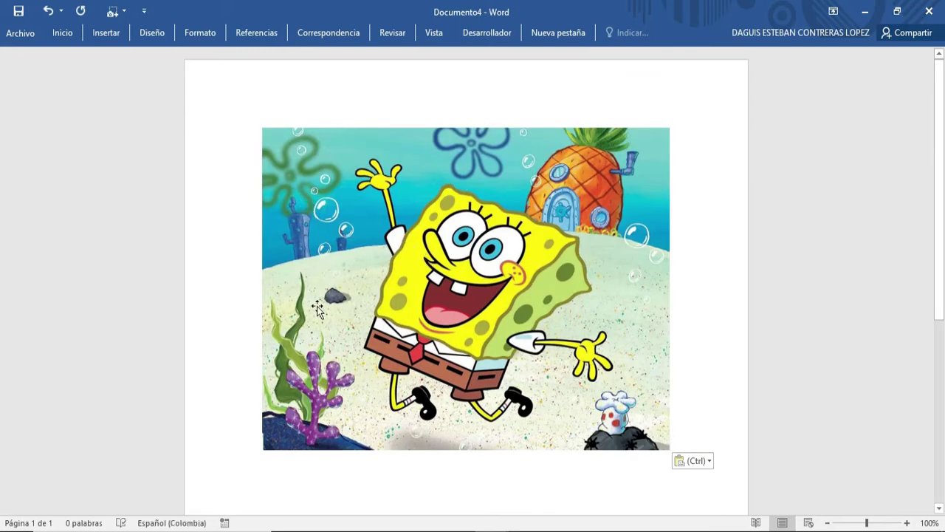
- Start Remove Background on the pasted picture and extend the selection frame slightly beyond the feet and above the raised hand
click(384, 229)
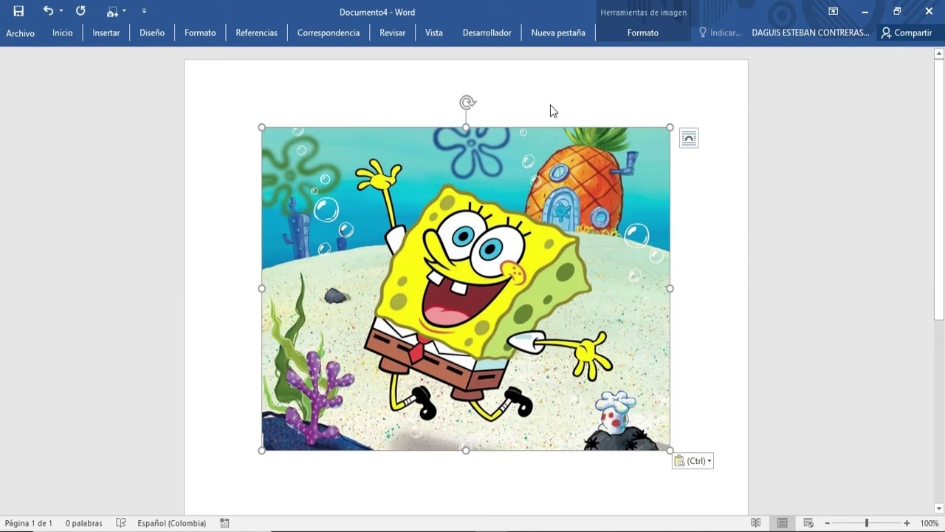
click(627, 34)
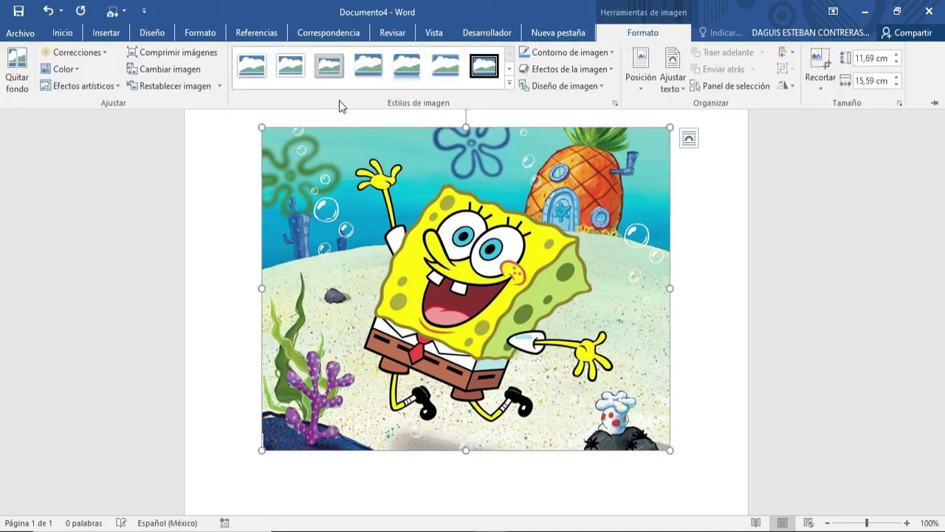
click(205, 142)
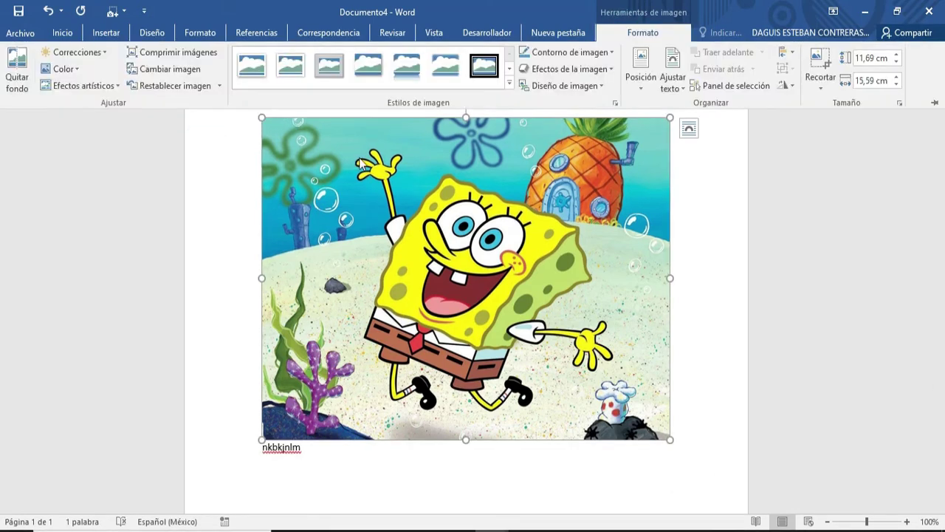
click(16, 86)
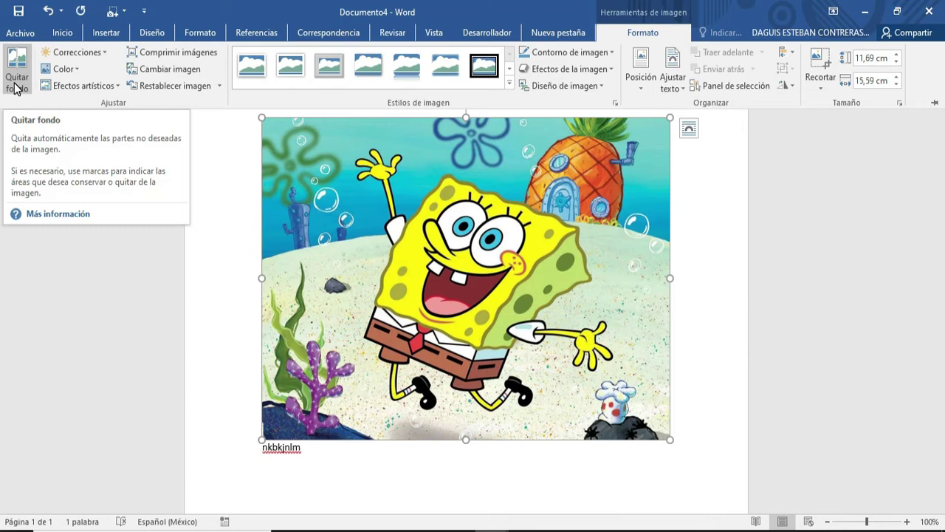
click(16, 86)
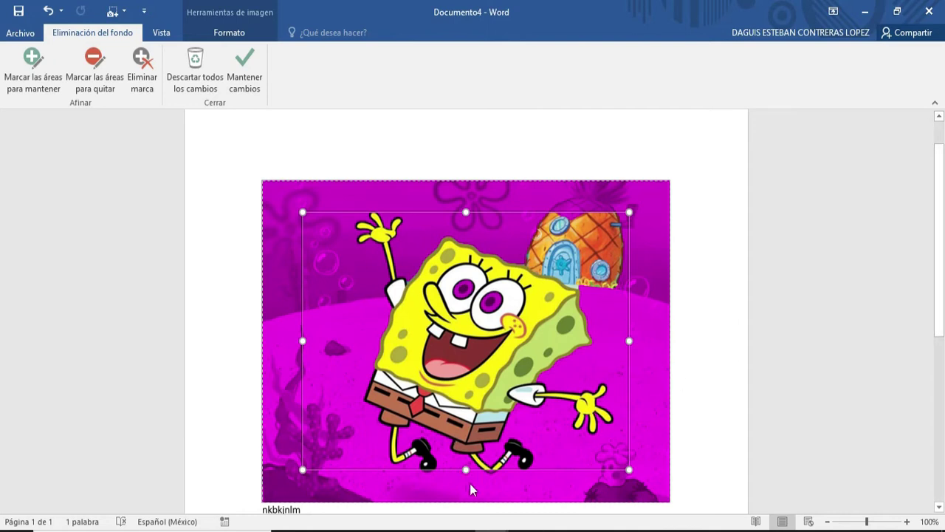
drag(466, 469, 465, 481)
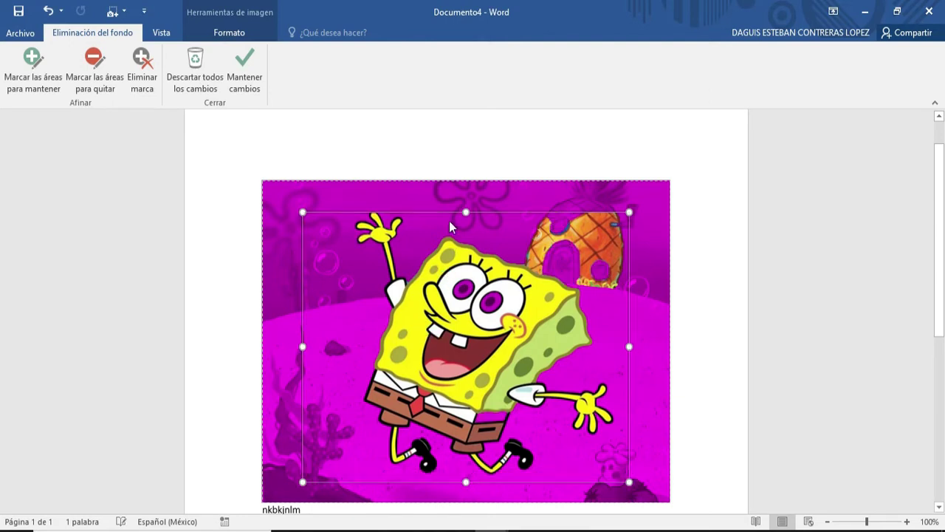
drag(466, 213, 465, 206)
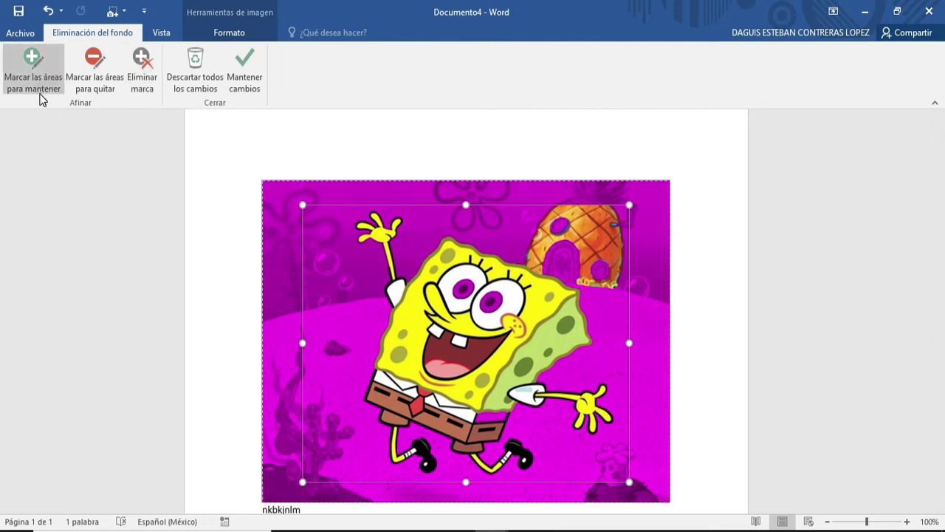
- Mark both of the character's blue irises as areas to keep and the pineapple house as an area to remove
click(7, 90)
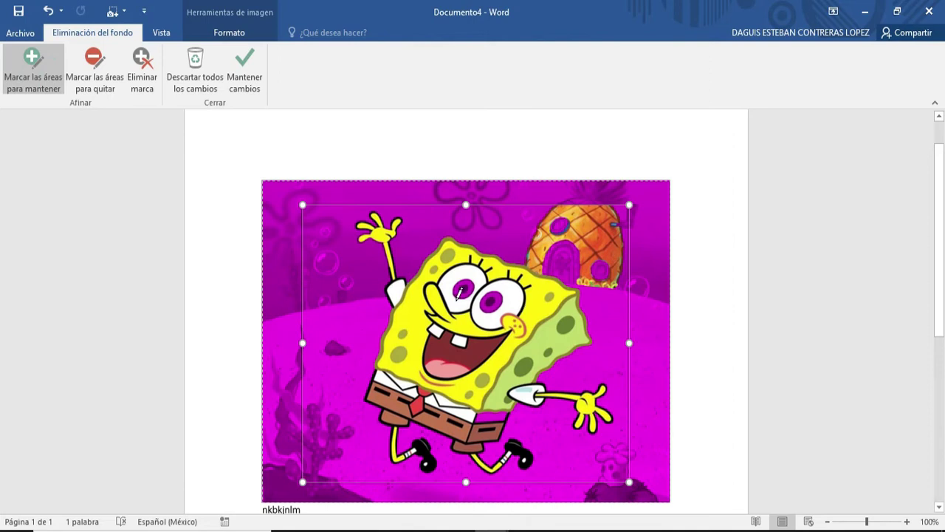
drag(461, 294, 459, 282)
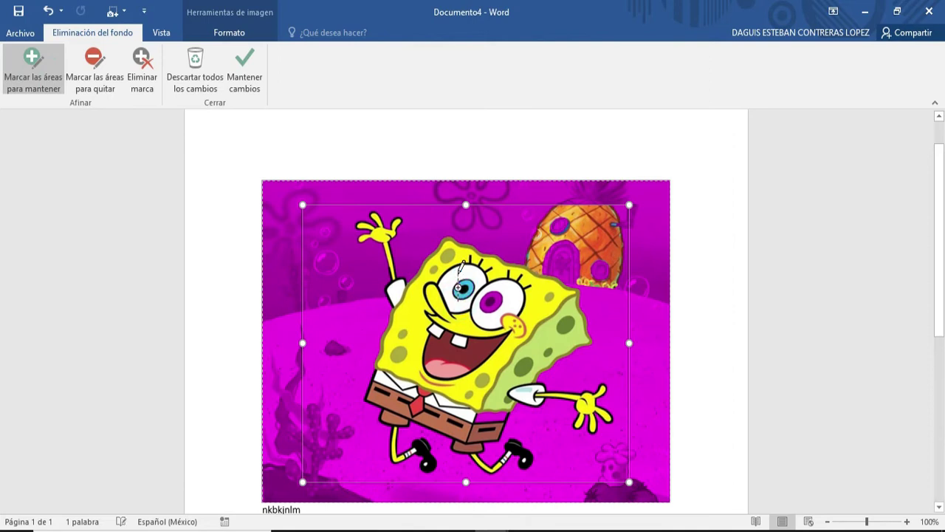
drag(482, 314, 484, 299)
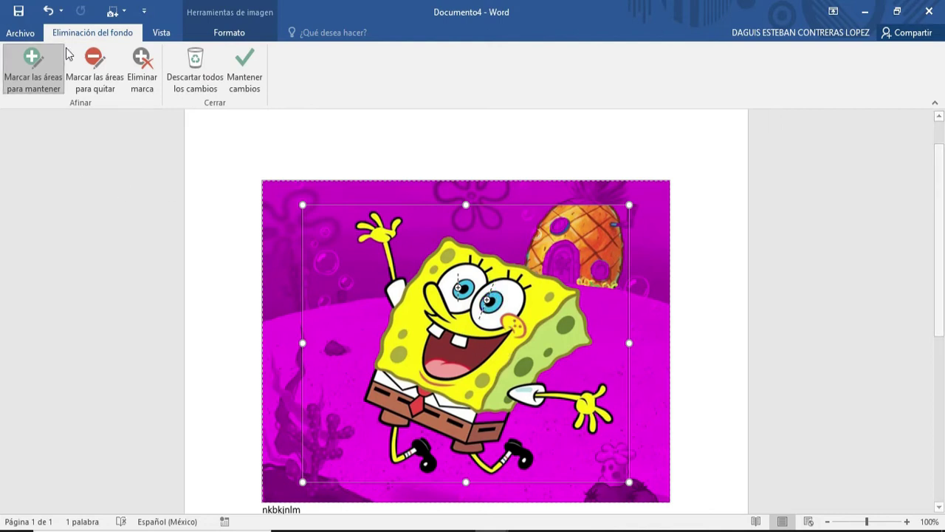
click(98, 70)
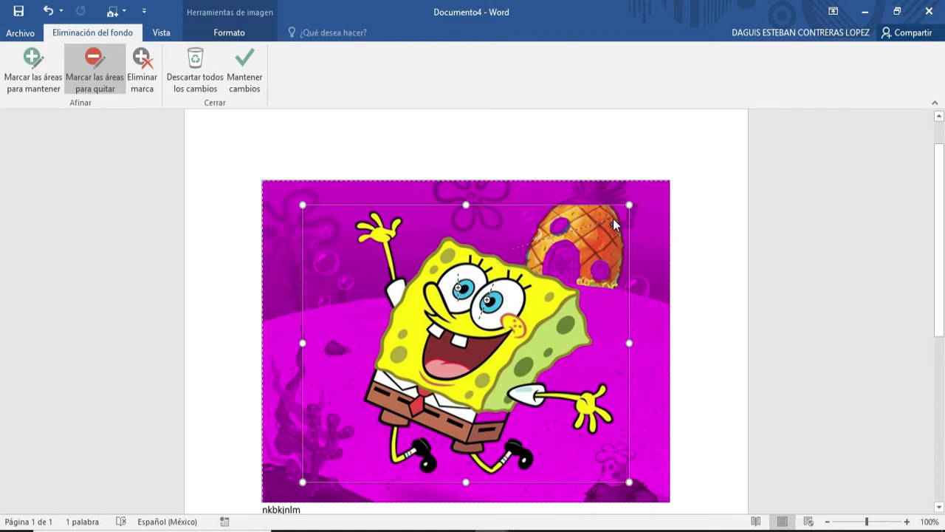
drag(615, 225, 612, 220)
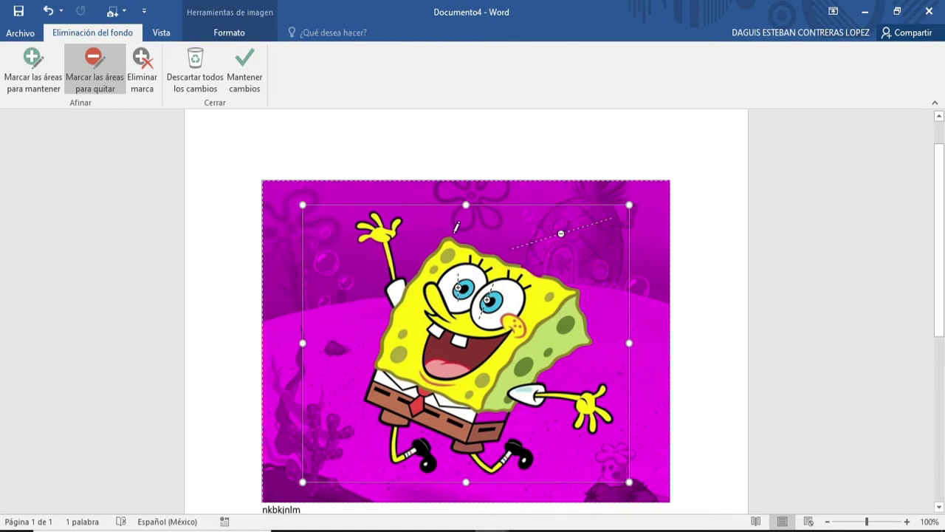
- Mark a spot on the head's upper edge to keep and the background strip just above it for removal
click(33, 77)
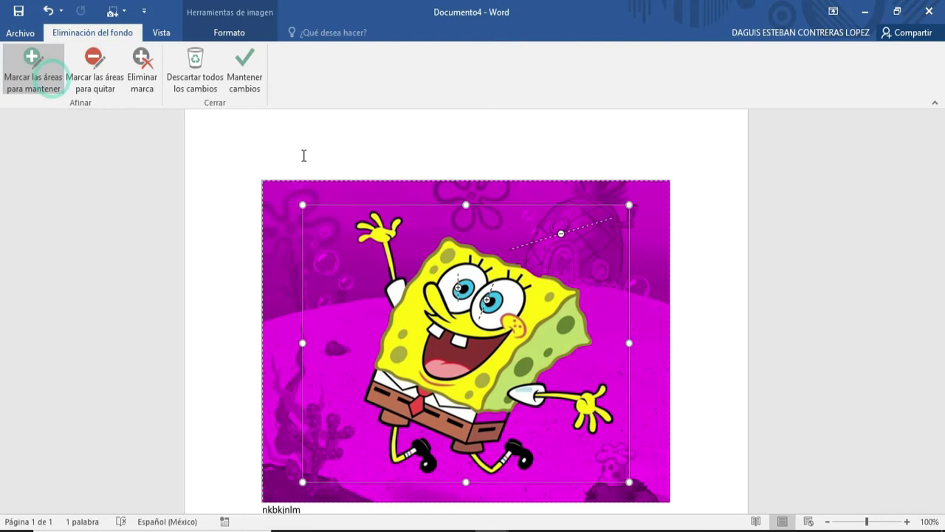
click(529, 272)
click(39, 68)
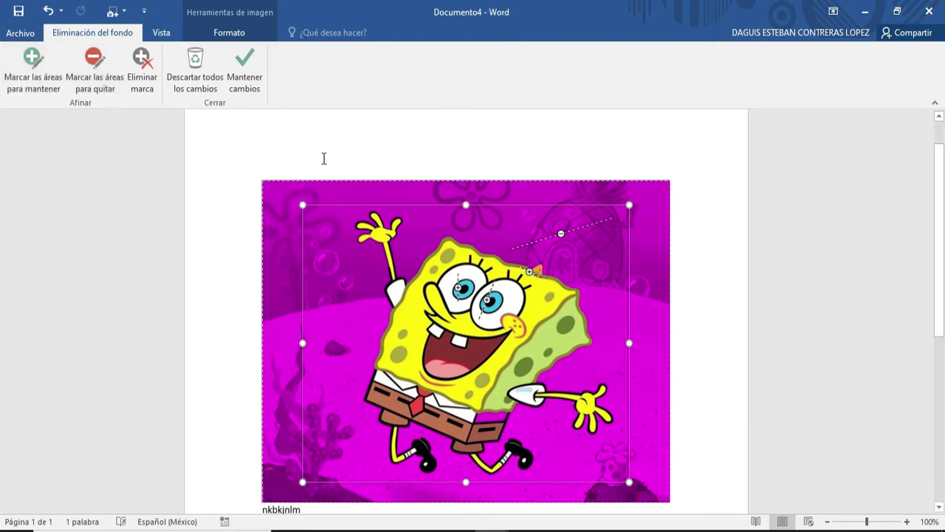
click(95, 74)
drag(550, 270, 512, 255)
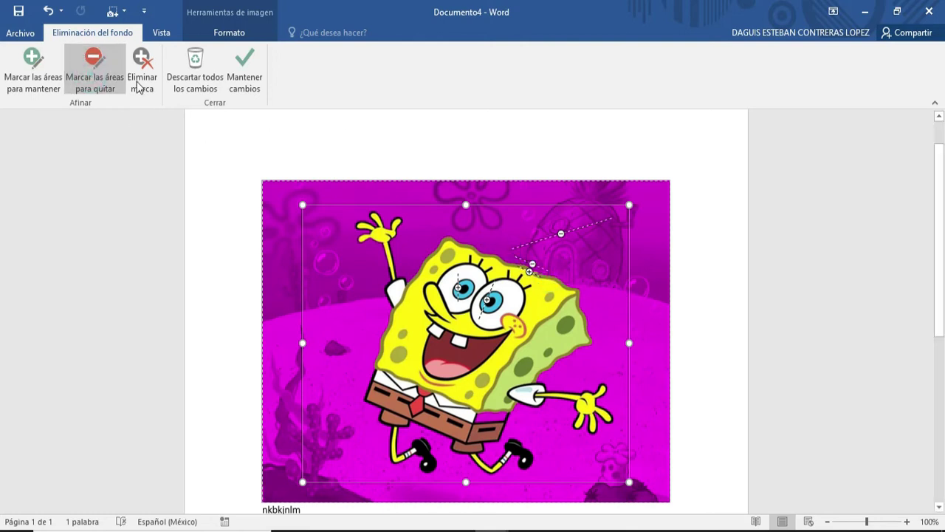
- Try marking the shirt corner above the trousers as an area to keep and applying the background removal, and undo it
click(31, 74)
drag(479, 422, 491, 410)
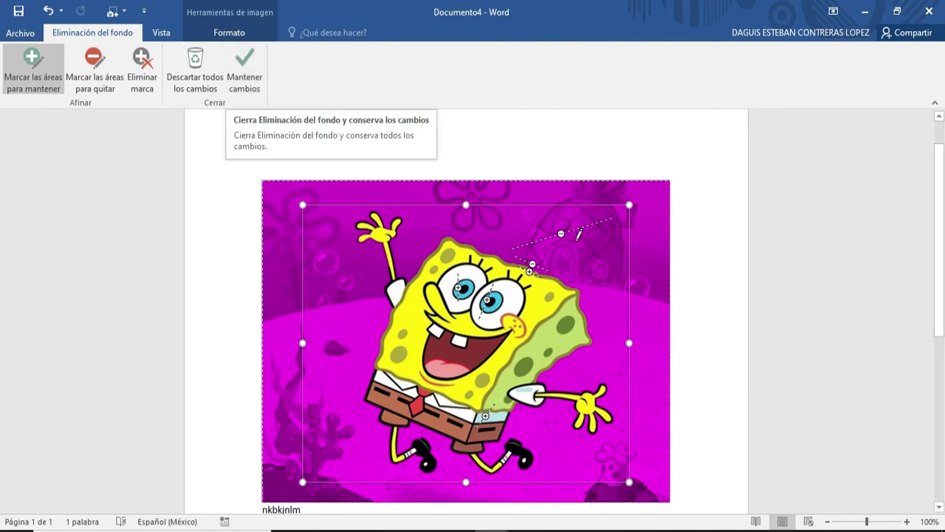
click(720, 209)
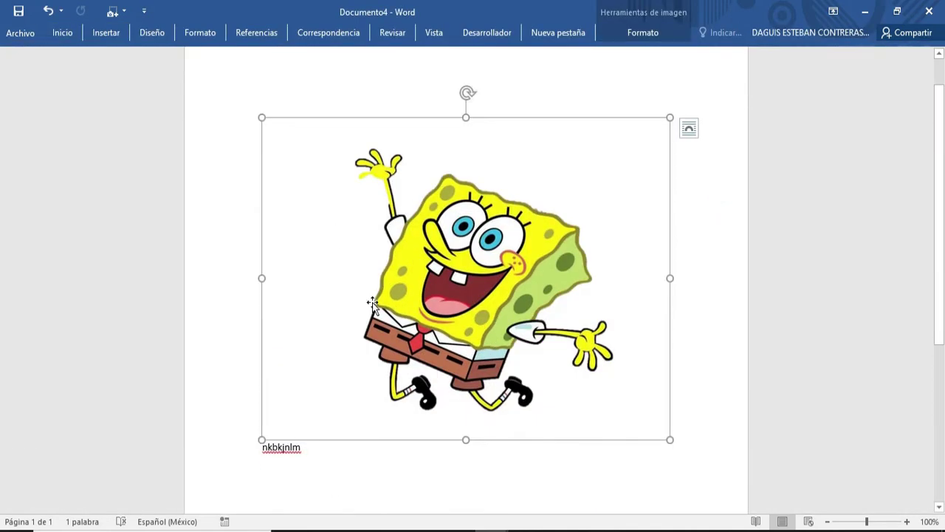
drag(454, 189, 450, 184)
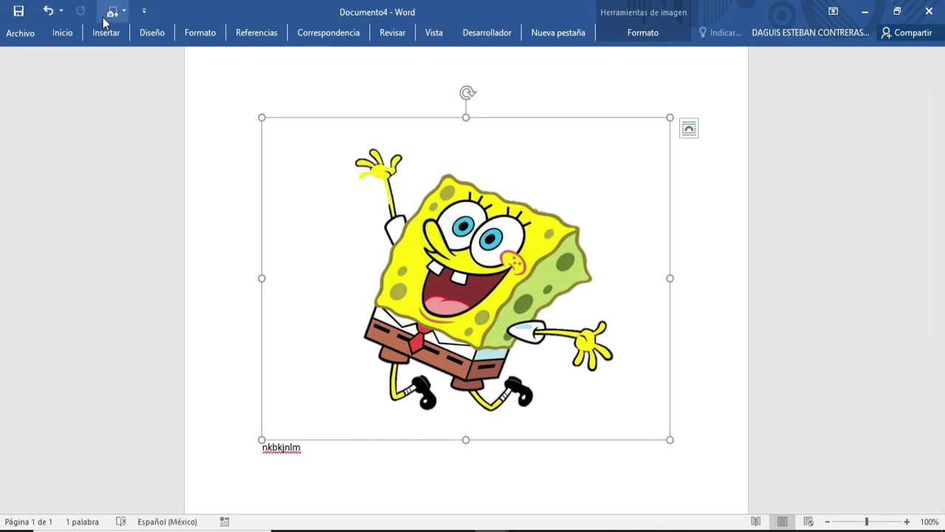
click(50, 10)
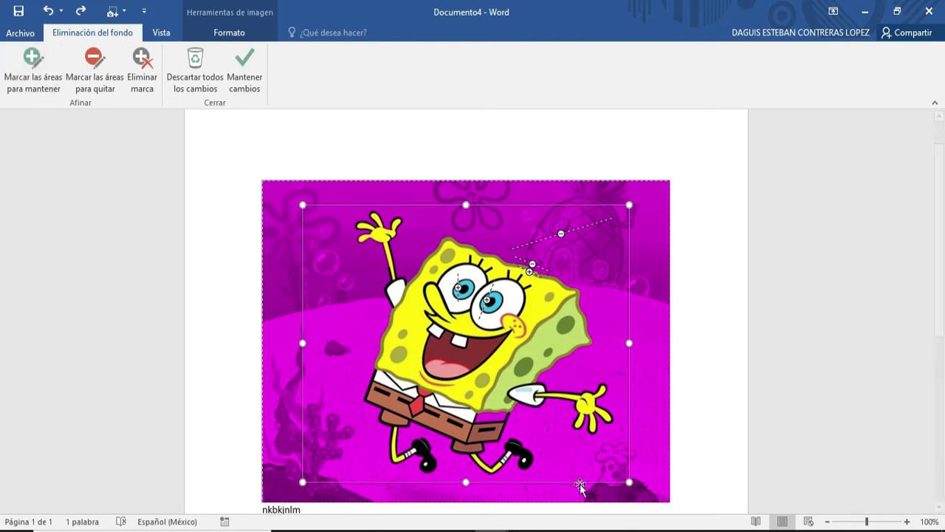
- Try marking the raised-arm half of the character for removal with a long diagonal line, apply it, and undo it
click(95, 74)
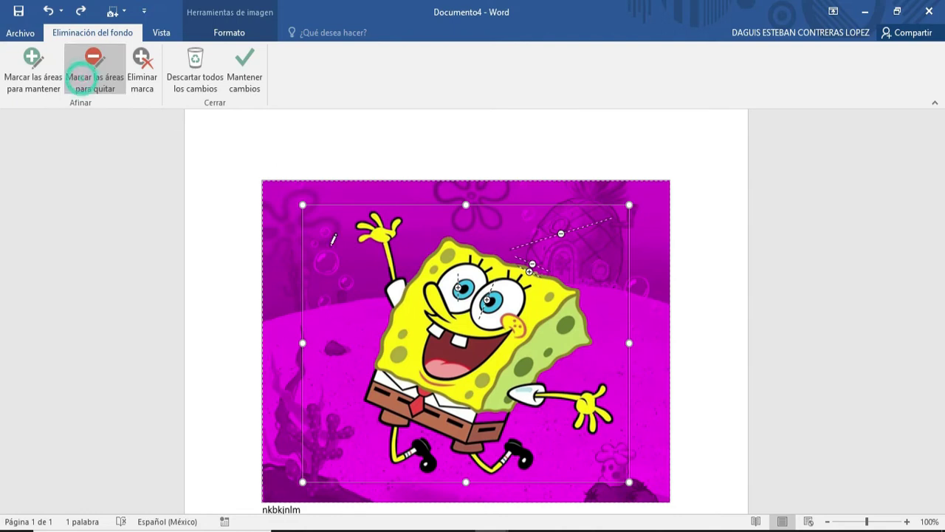
drag(468, 473, 410, 235)
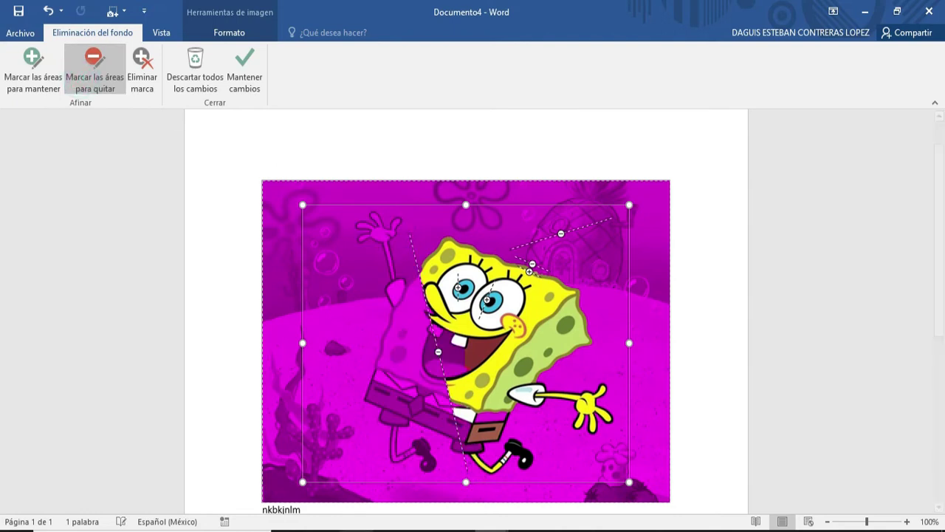
click(716, 185)
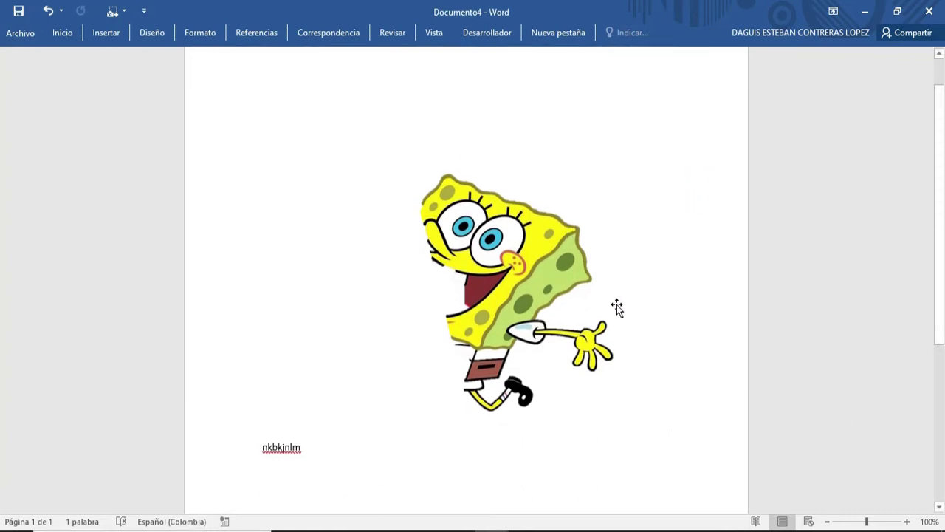
click(42, 18)
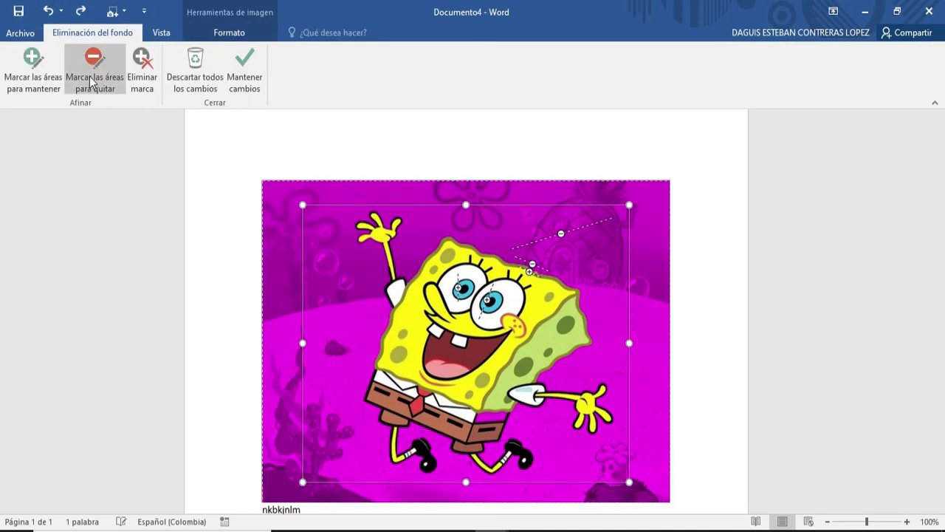
- Mark the lower edge of the raised hand as an area to keep, apply the background removal, and select the picture
click(32, 74)
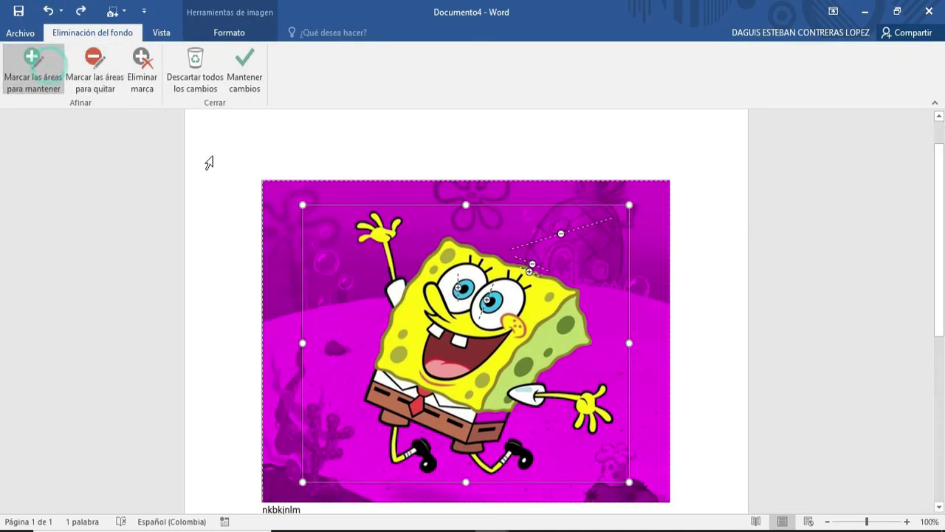
drag(372, 241, 386, 256)
click(682, 254)
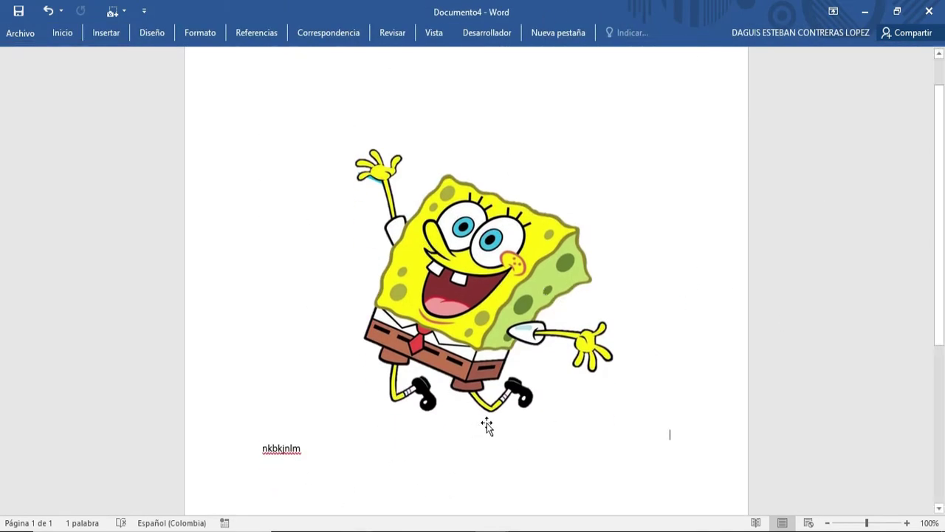
click(457, 303)
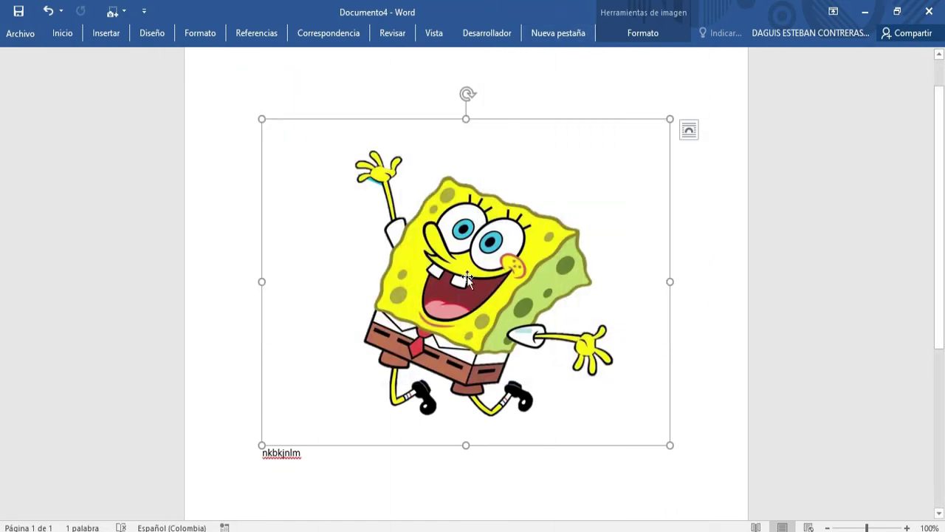
- Undo the text entered below the SpongeBob picture
key(ctrl+z)
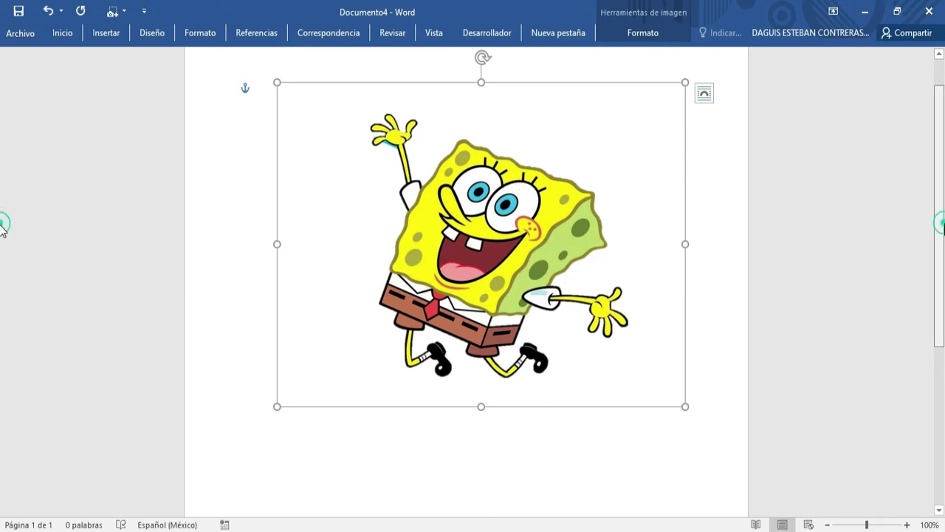
scroll(940, 257, down, 3)
scroll(940, 257, up, 3)
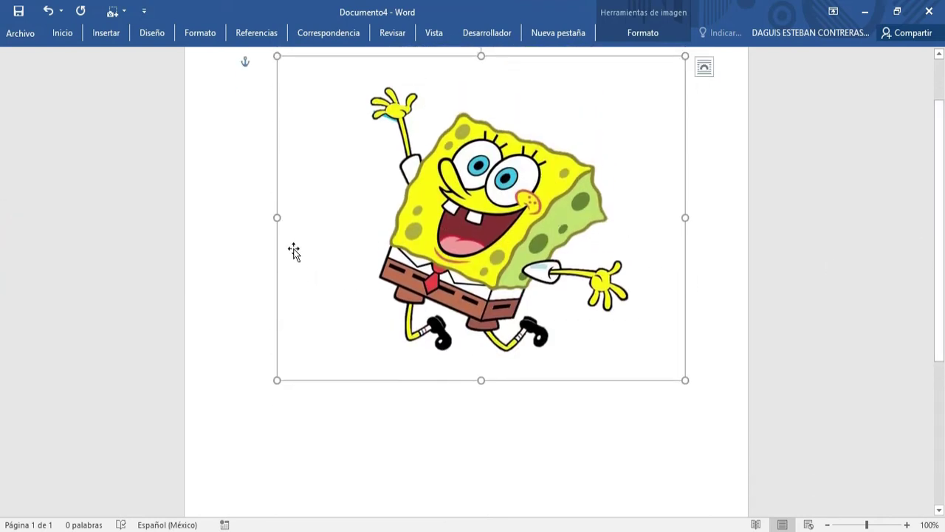
scroll(940, 126, down, 6)
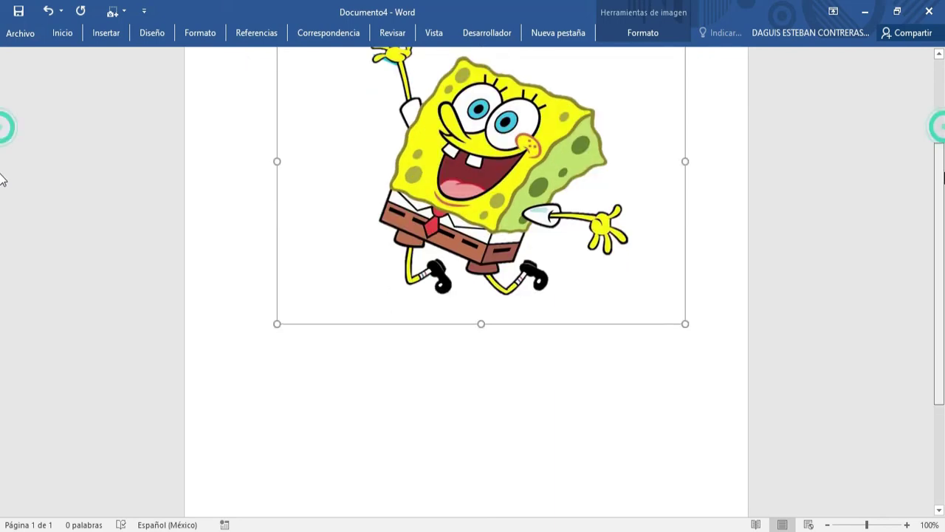
- Paste the copied retro sunset landscape picture at the start of the document
right_click(243, 191)
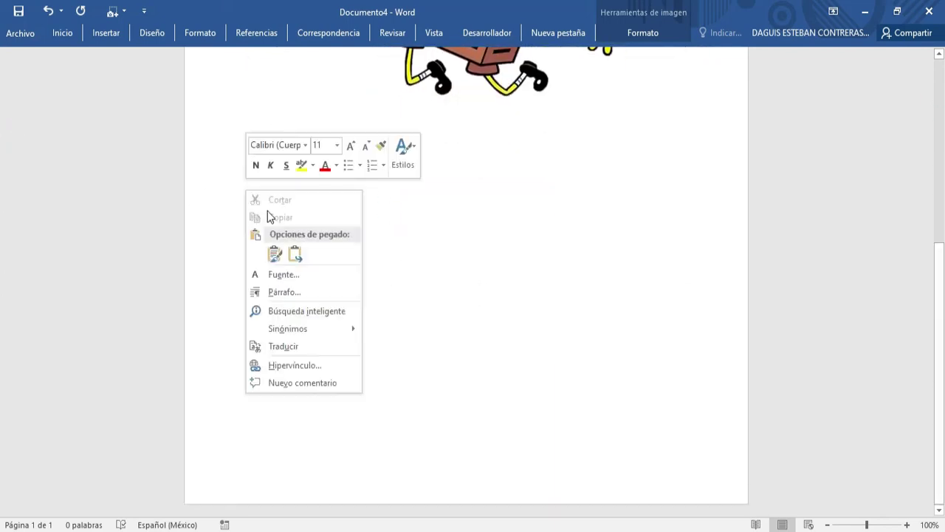
click(469, 213)
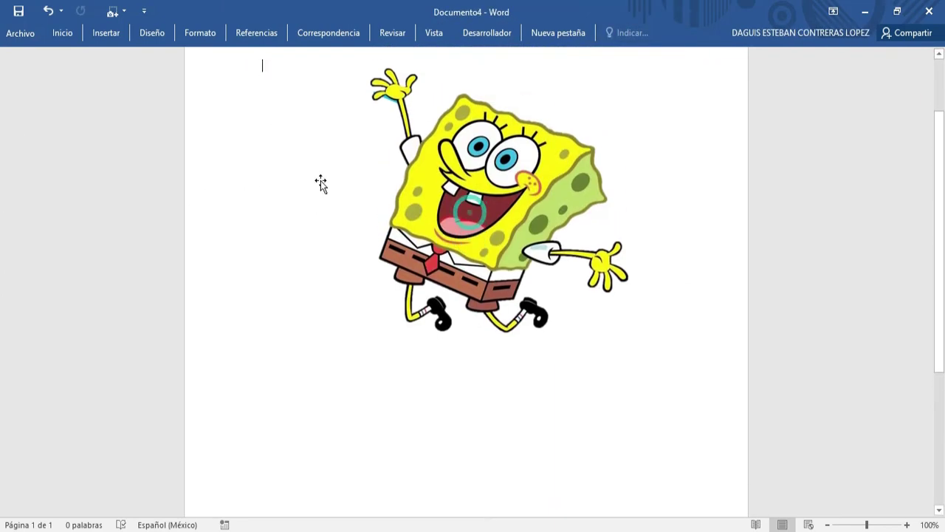
right_click(267, 74)
click(314, 137)
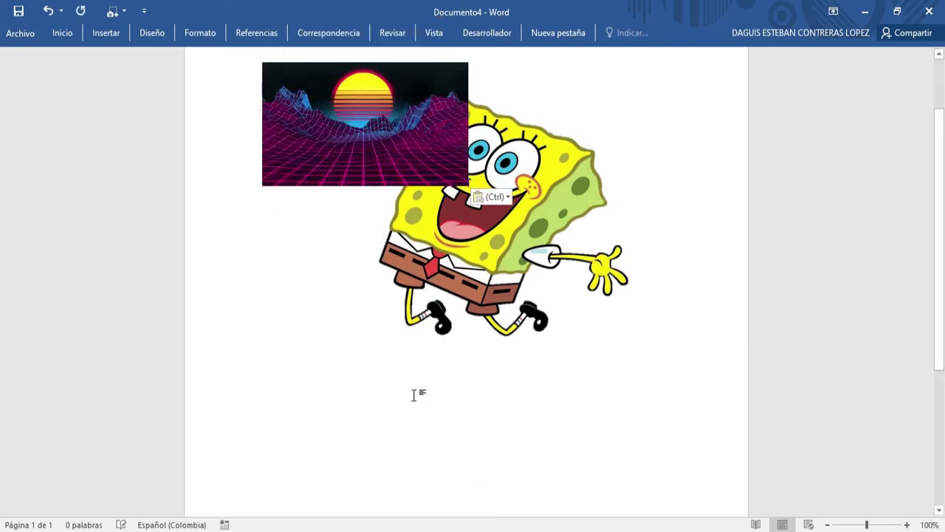
- Set the SpongeBob picture's text wrapping to in front of text so it overlaps the sunset landscape
click(407, 128)
click(486, 73)
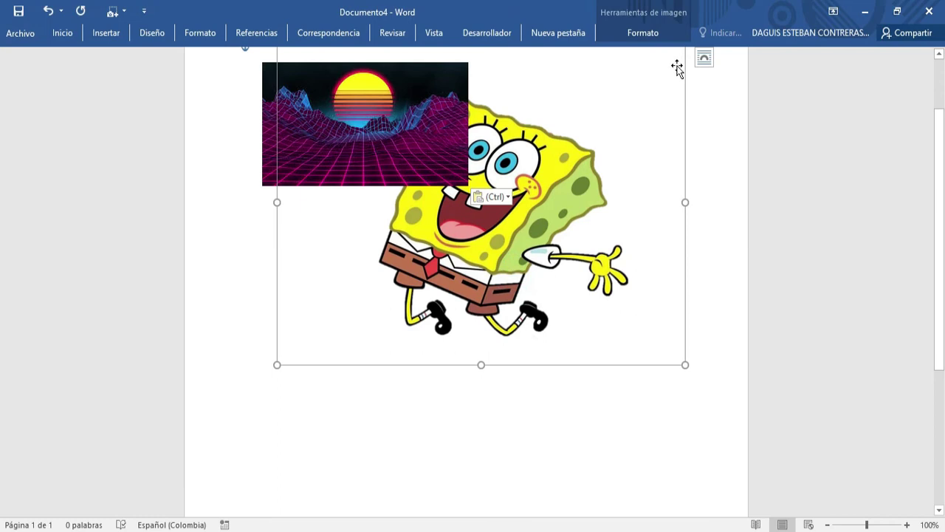
click(701, 65)
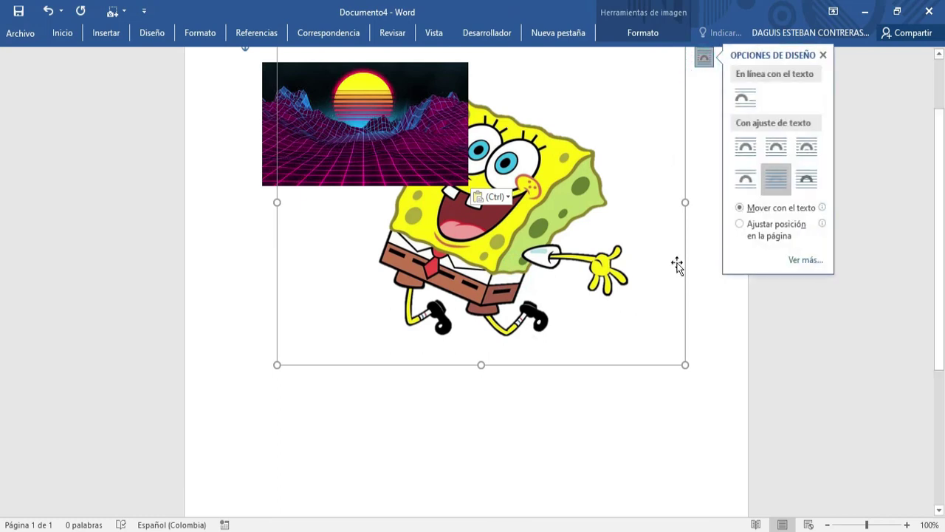
click(797, 189)
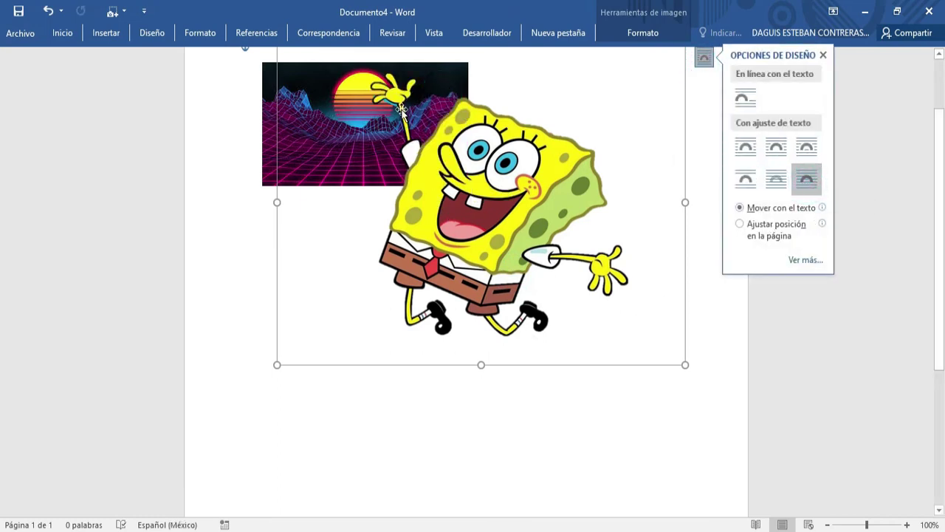
- Enlarge the sunset landscape to reach past the page's right edge and move SpongeBob over its right side
click(272, 140)
drag(263, 186, 289, 367)
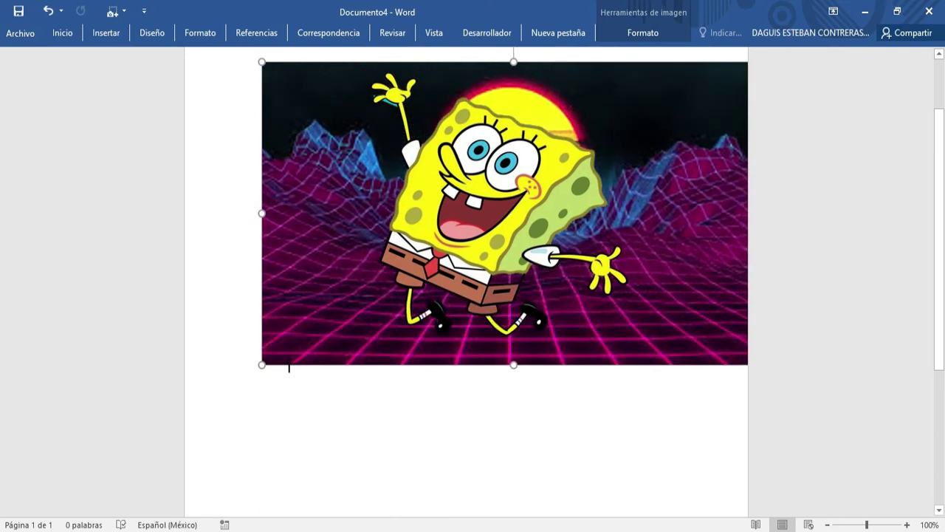
drag(677, 199, 657, 199)
click(678, 201)
drag(590, 214, 640, 234)
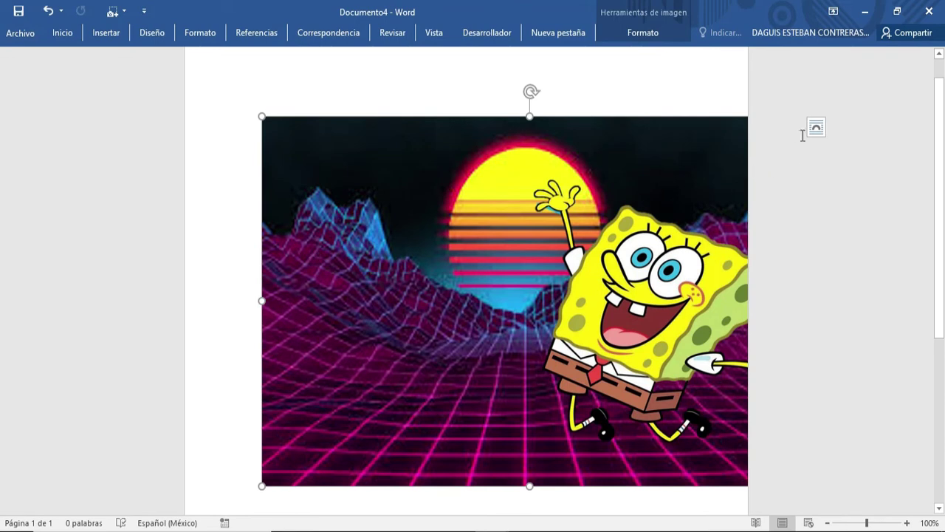
- Set the sunset landscape's text wrapping to behind text and shift the picture up and left on the page
click(819, 129)
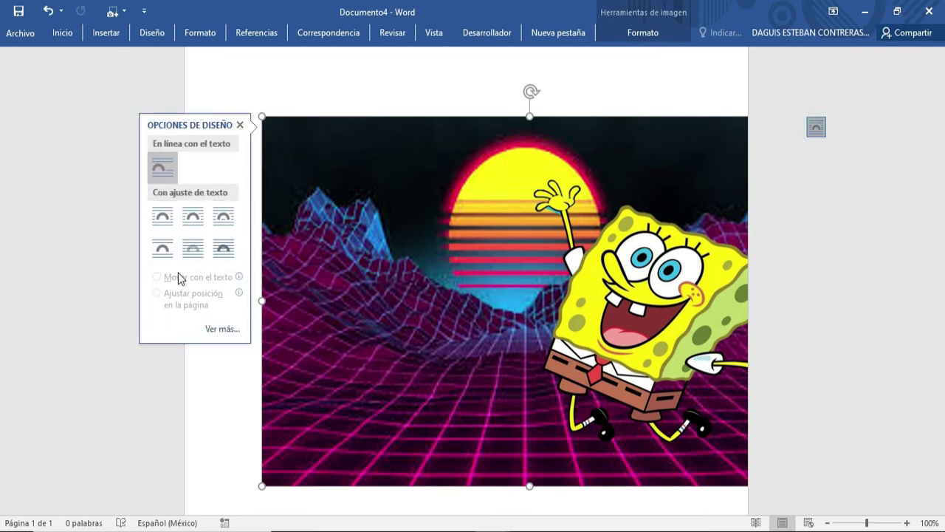
click(193, 251)
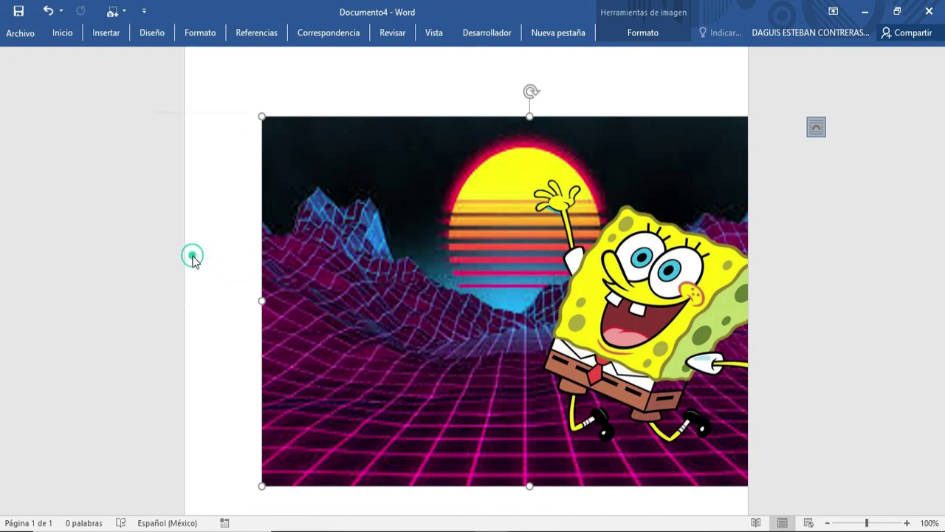
drag(422, 295, 375, 272)
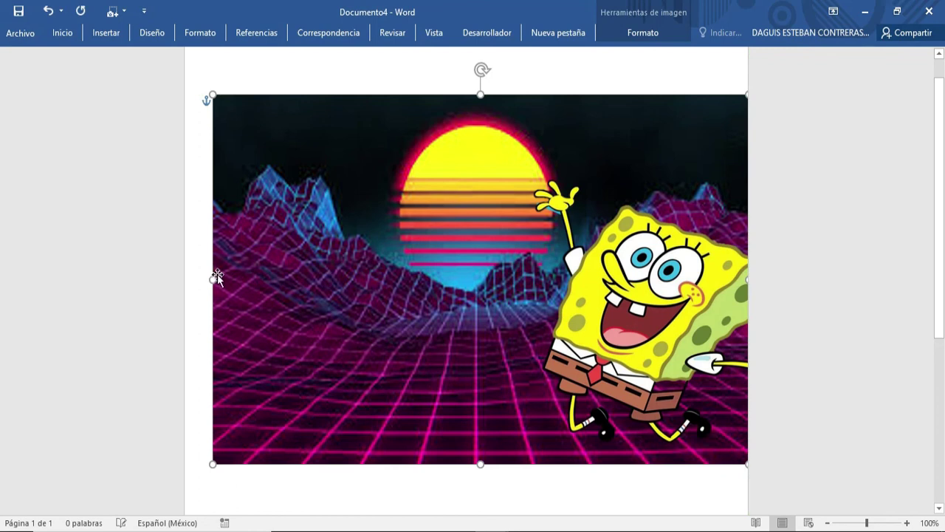
- Stretch the sunset landscape to the full page width and further down, and move SpongeBob to its lower right corner
drag(213, 280, 182, 280)
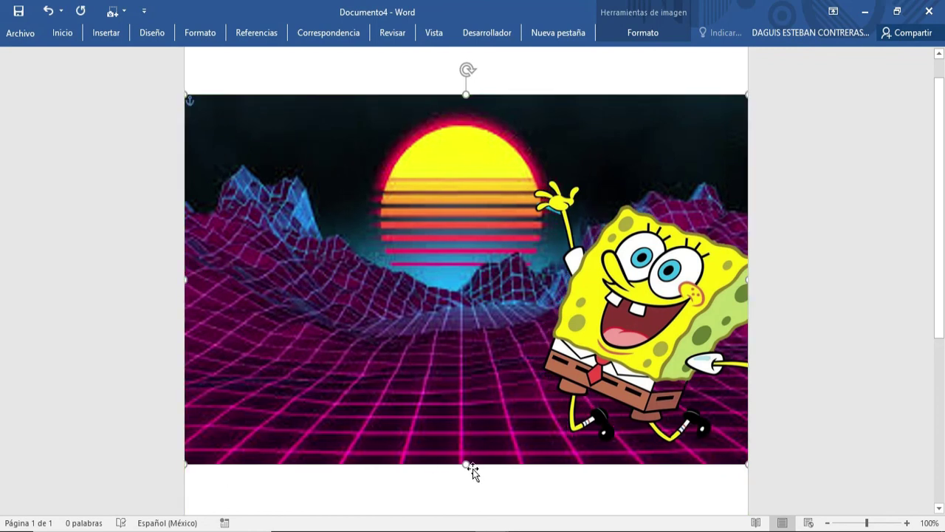
drag(466, 462, 477, 504)
drag(631, 341, 616, 397)
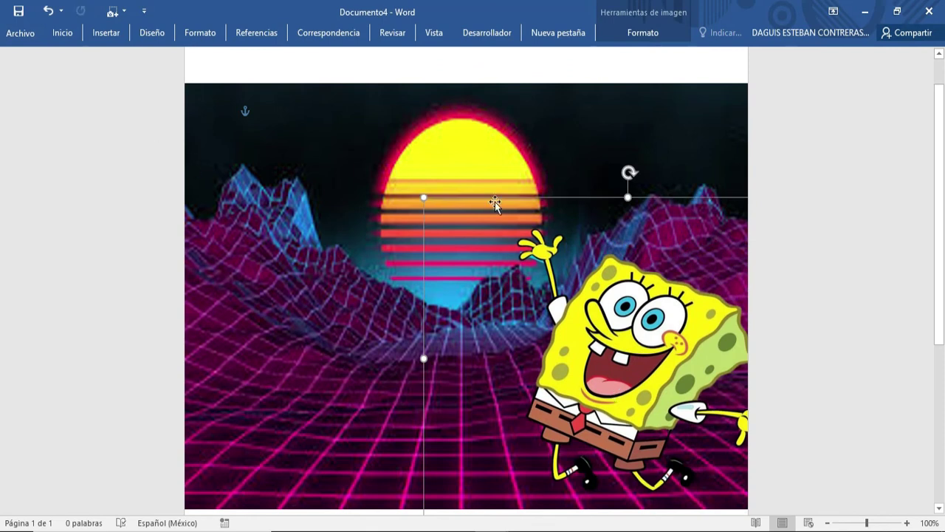
key(Escape)
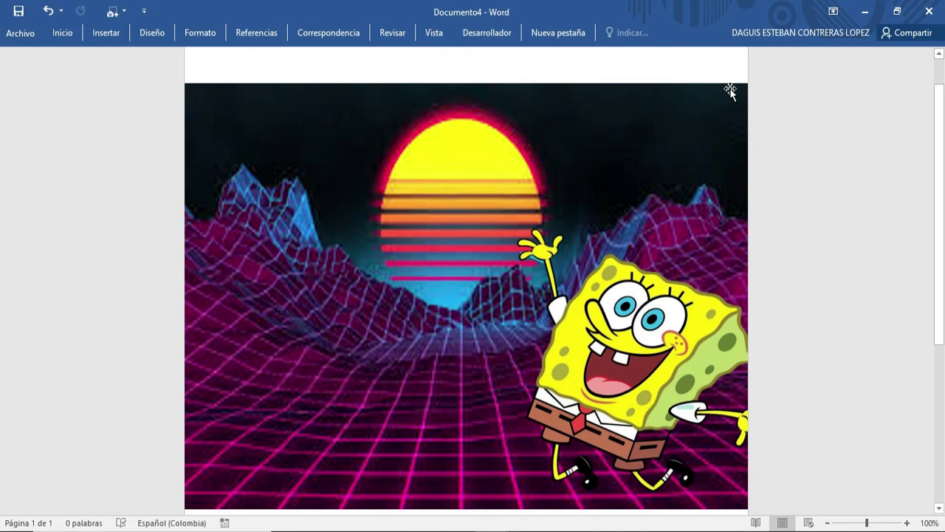